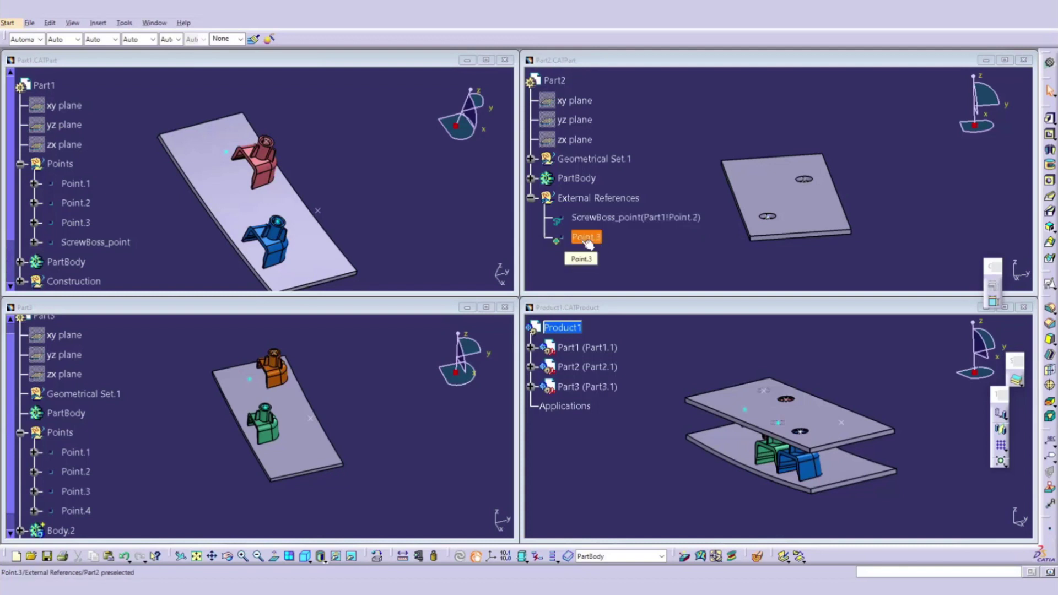
- Activate Part2's window and bring up the contextual menu for Part2.1 in the Product1 tree
click(627, 128)
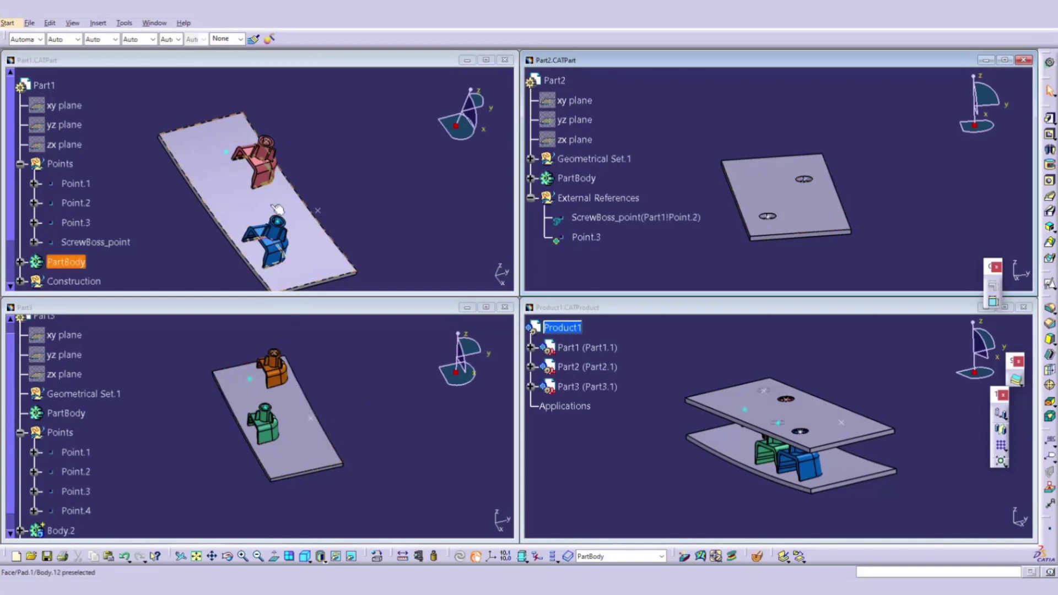
right_click(588, 367)
- Hide Part2 in the assembly and select Part3's Point.2 for publishing
click(633, 172)
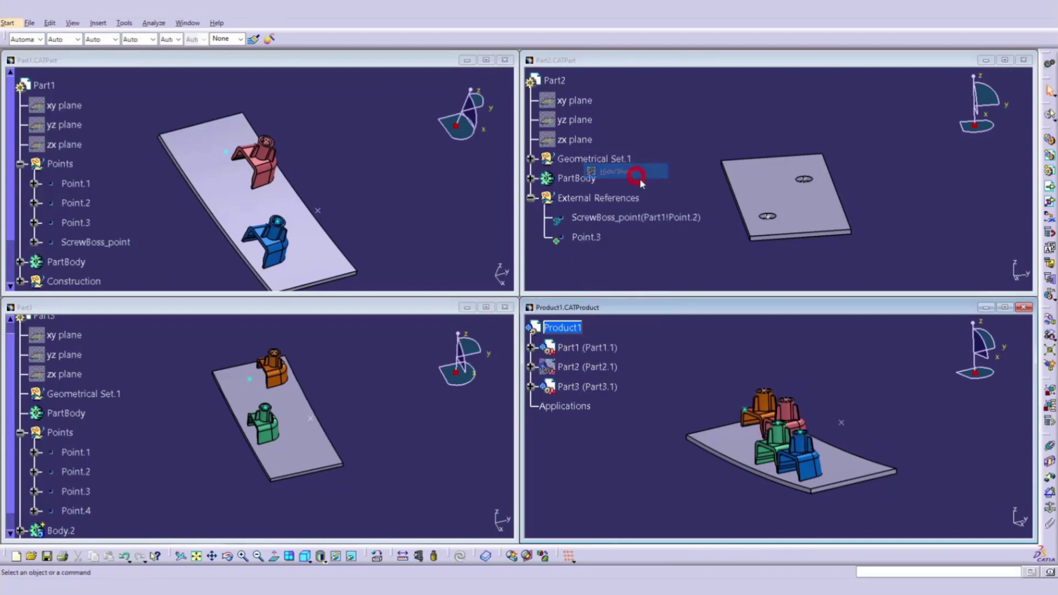
click(401, 235)
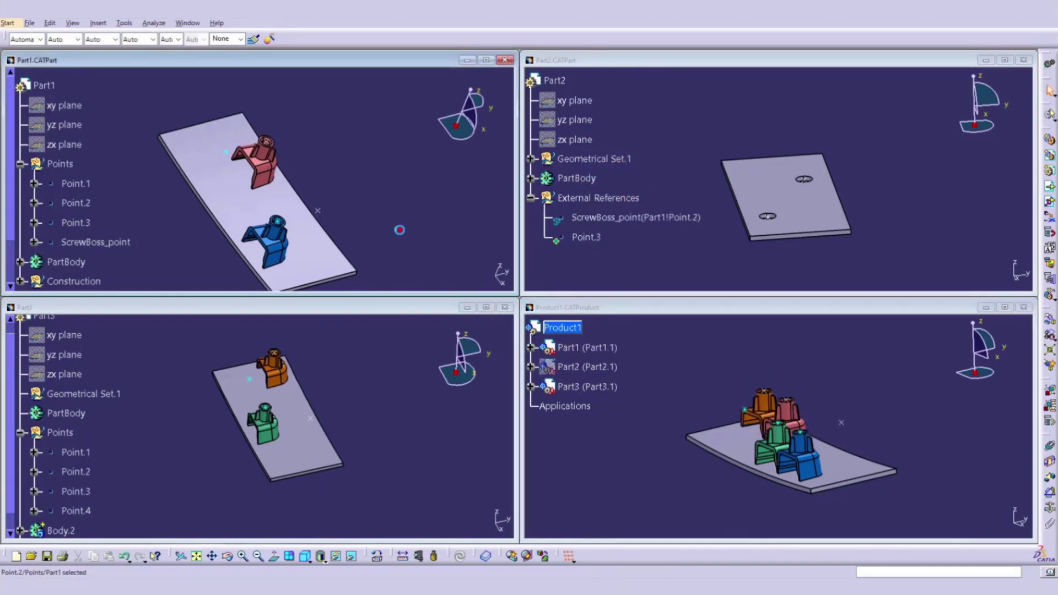
scroll(176, 435, down, 3)
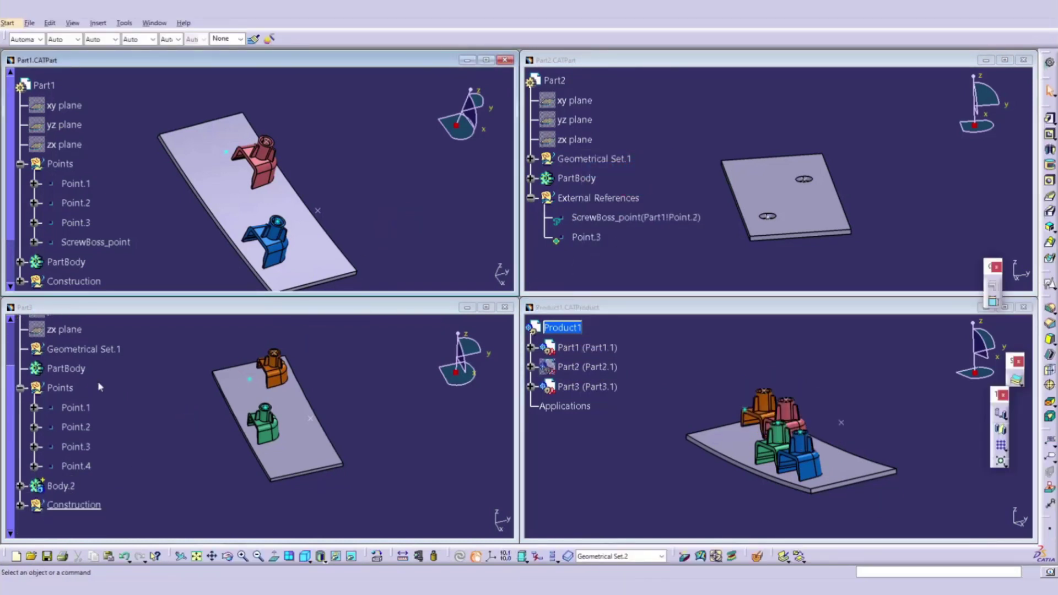
scroll(131, 217, down, 2)
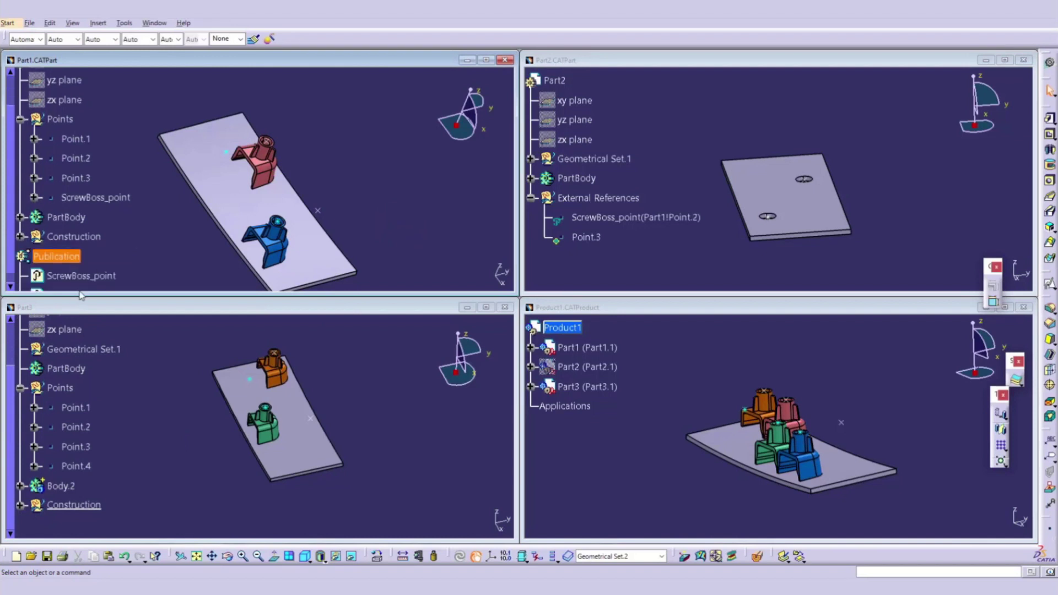
scroll(75, 272, down, 1)
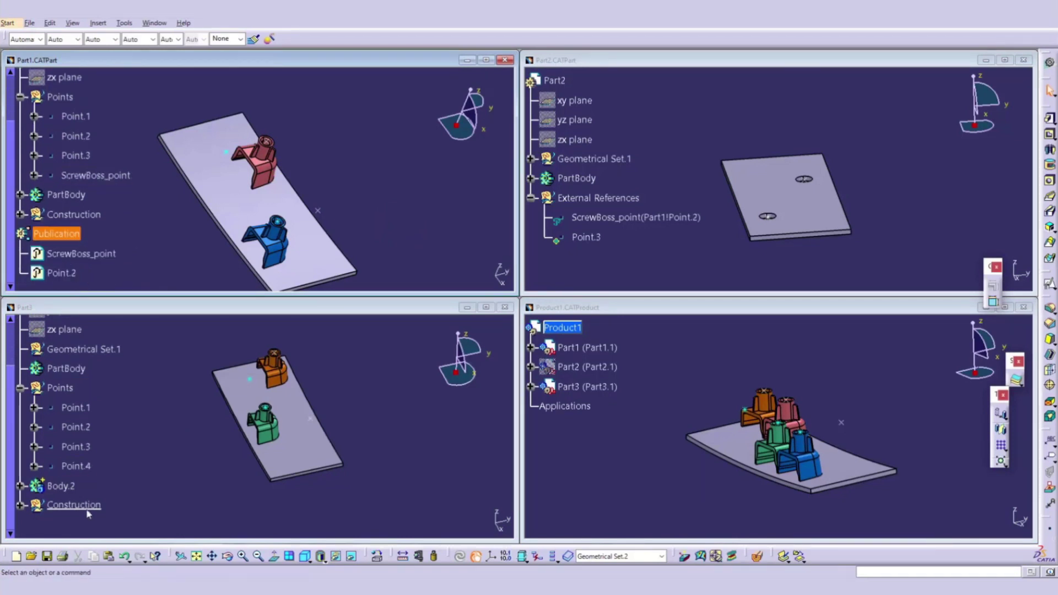
click(78, 431)
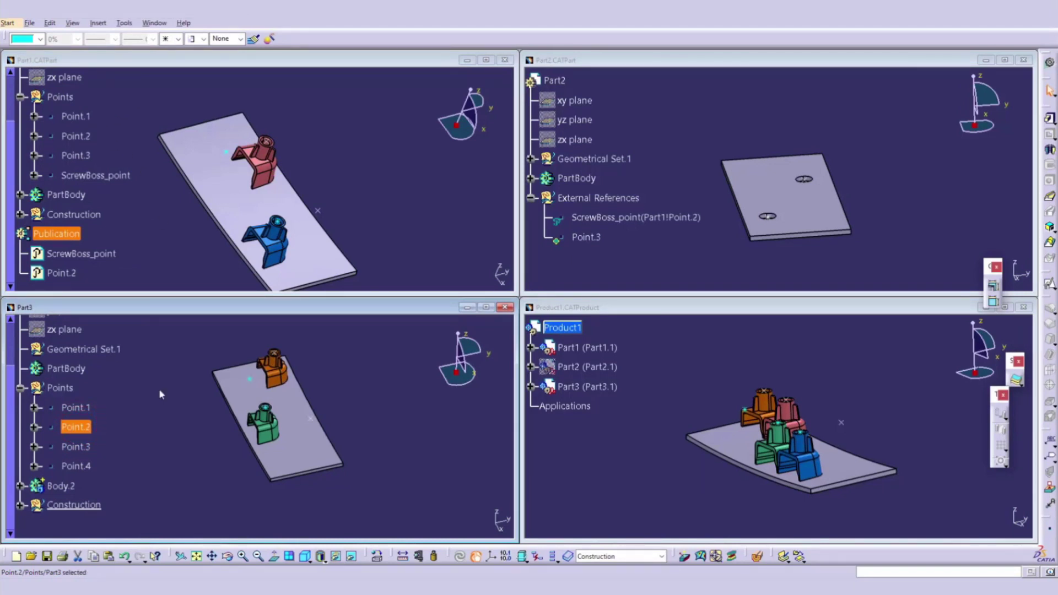
click(131, 25)
- Publish Part3's selected Point.2 via Tools > Publication
click(178, 305)
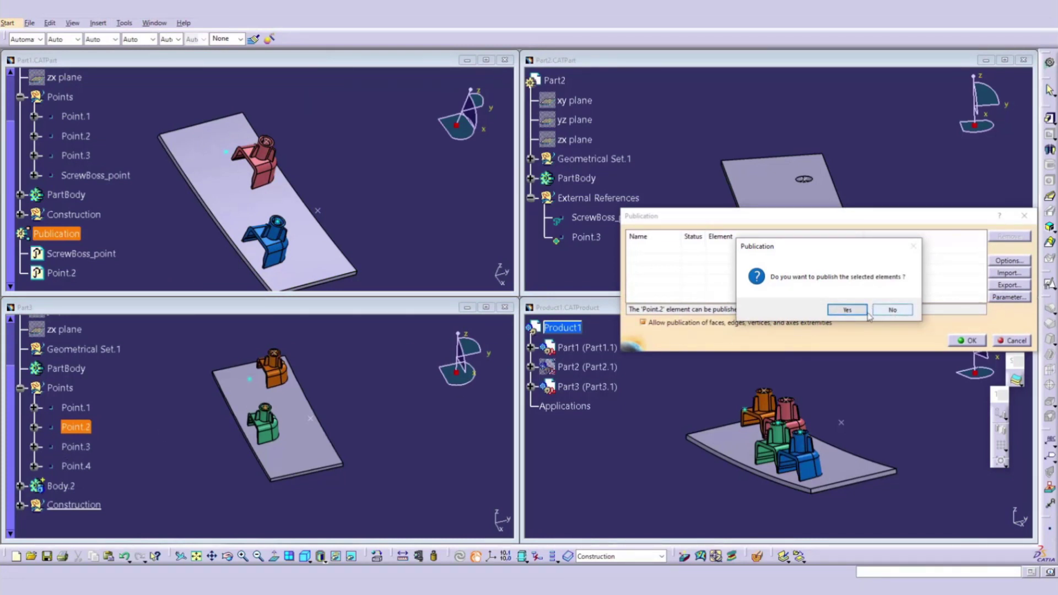
click(848, 309)
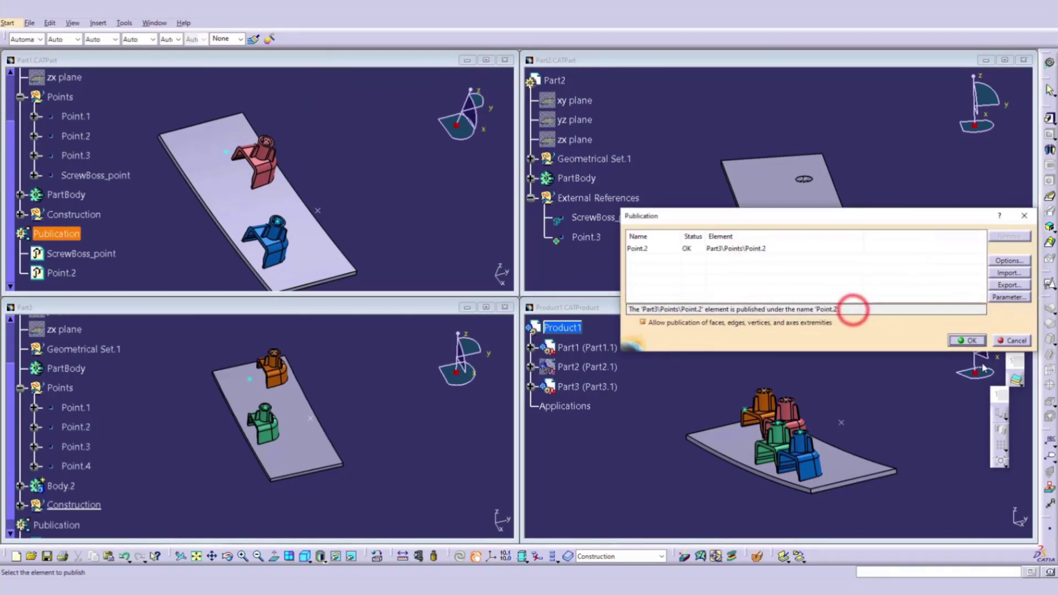
click(968, 341)
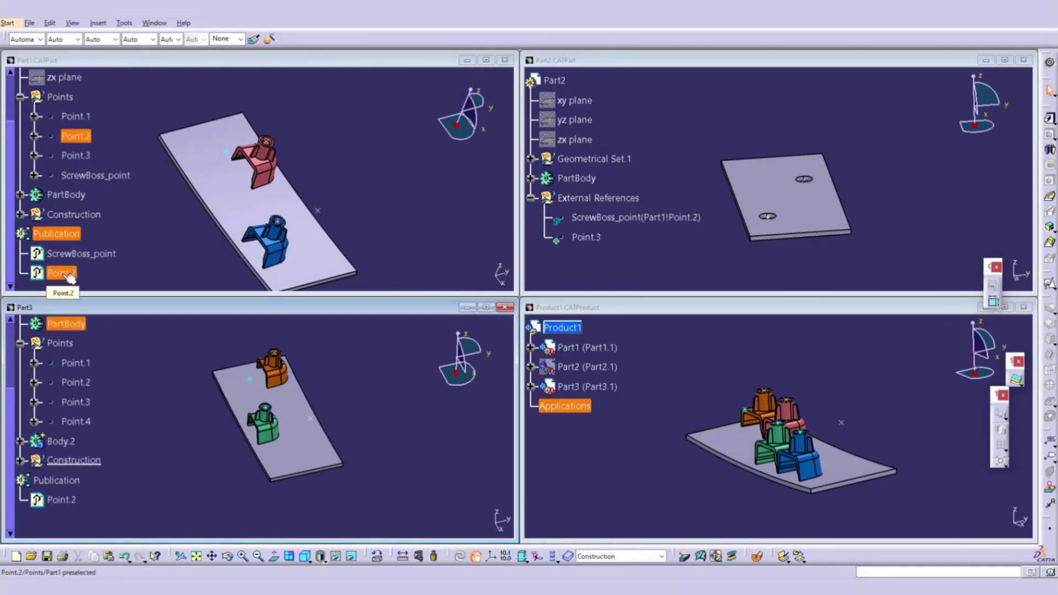
- Switch from Part1's window to Part2's window to edit its links
click(191, 260)
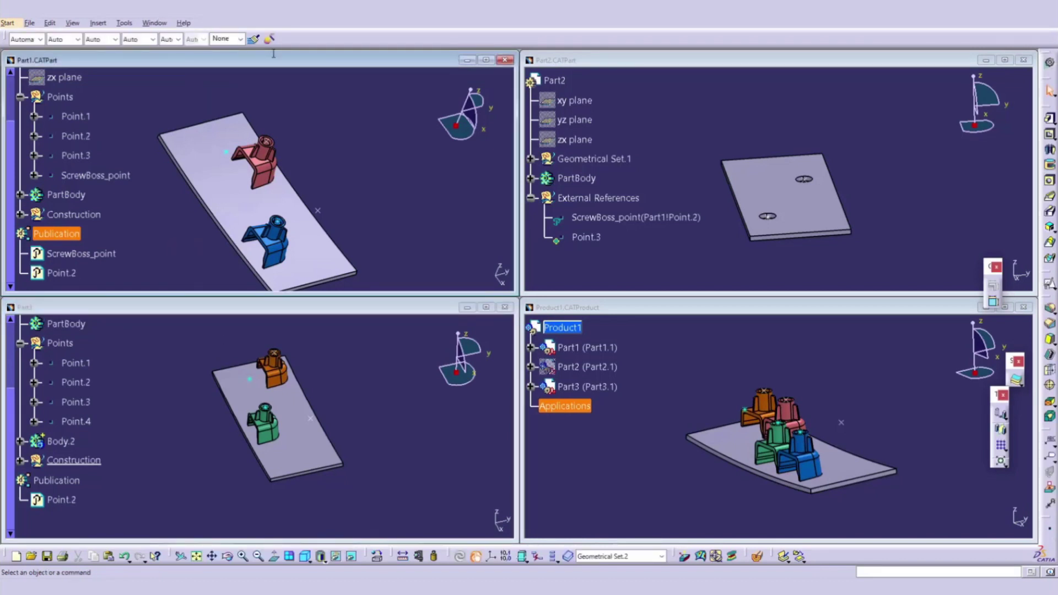
click(718, 123)
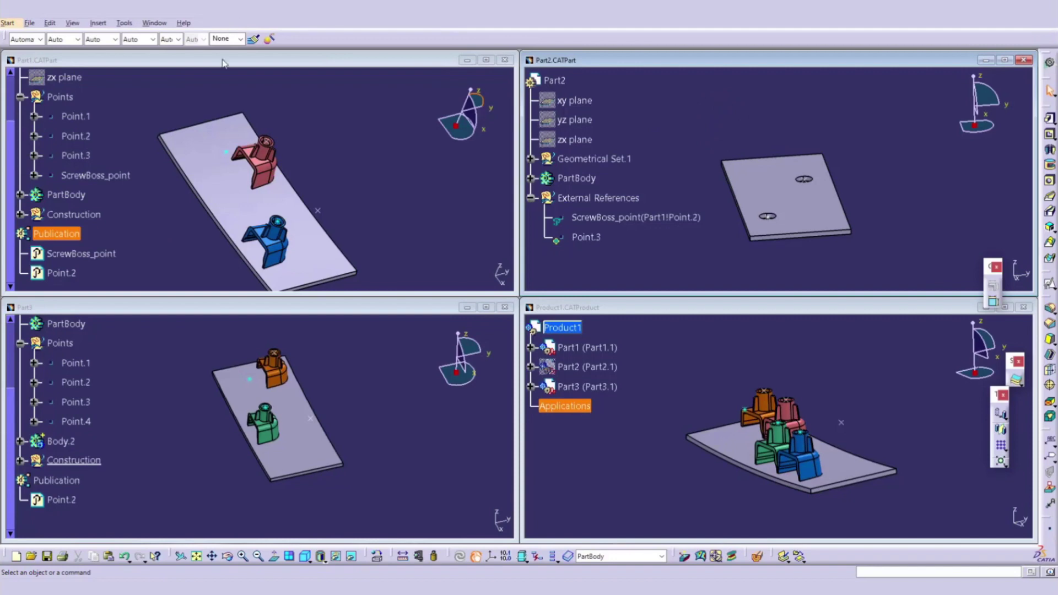
click(49, 23)
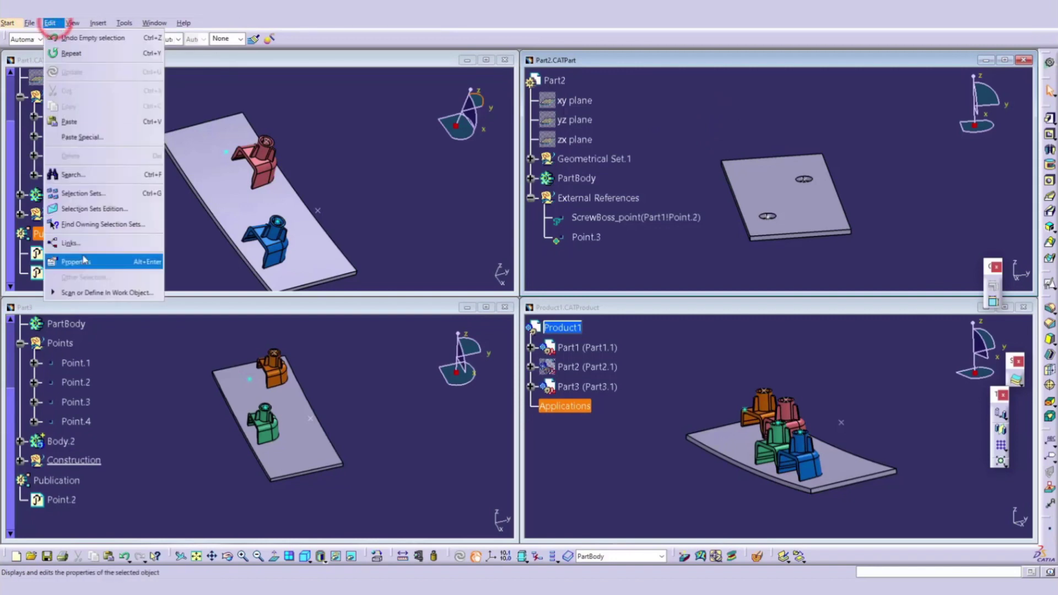
- Open Part2's Edit > Links list and start replacing the ScrewBoss_point link's source
click(70, 242)
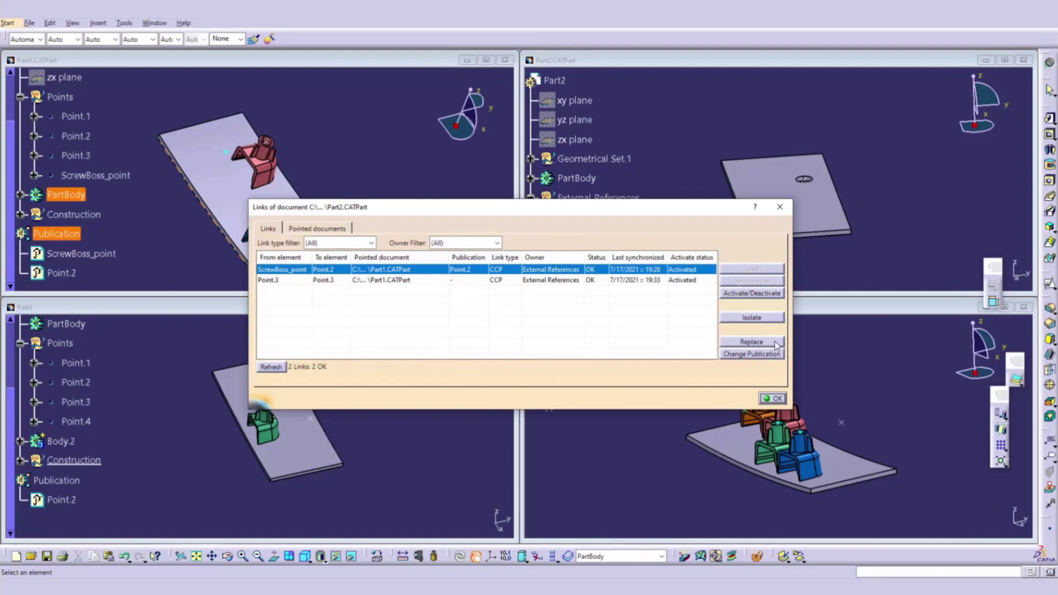
click(753, 342)
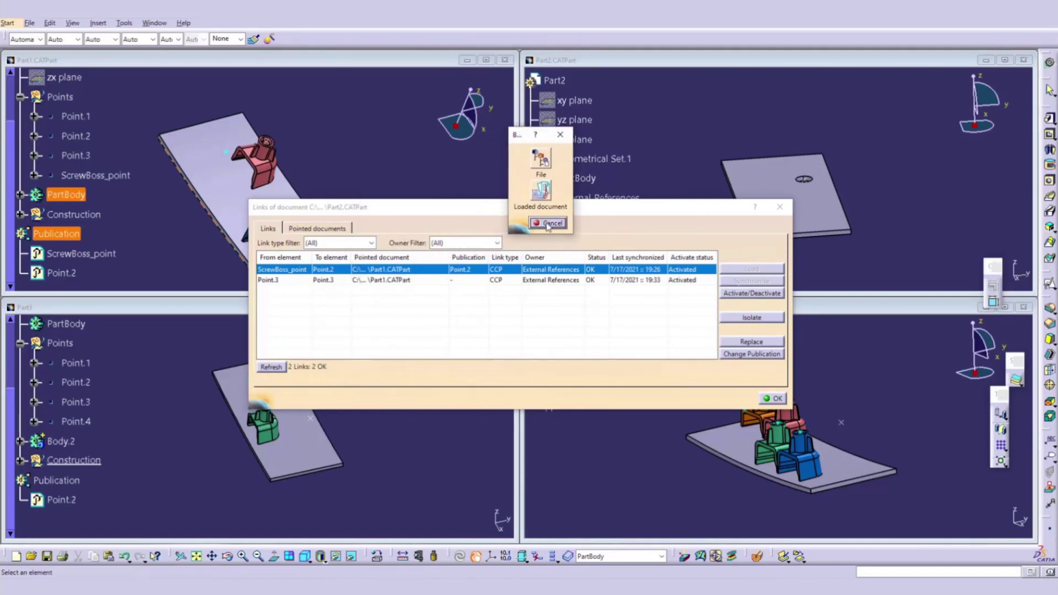
- Point the ScrewBoss_point link to the loaded Part3.CATPart, then select the Point.3 link
click(540, 189)
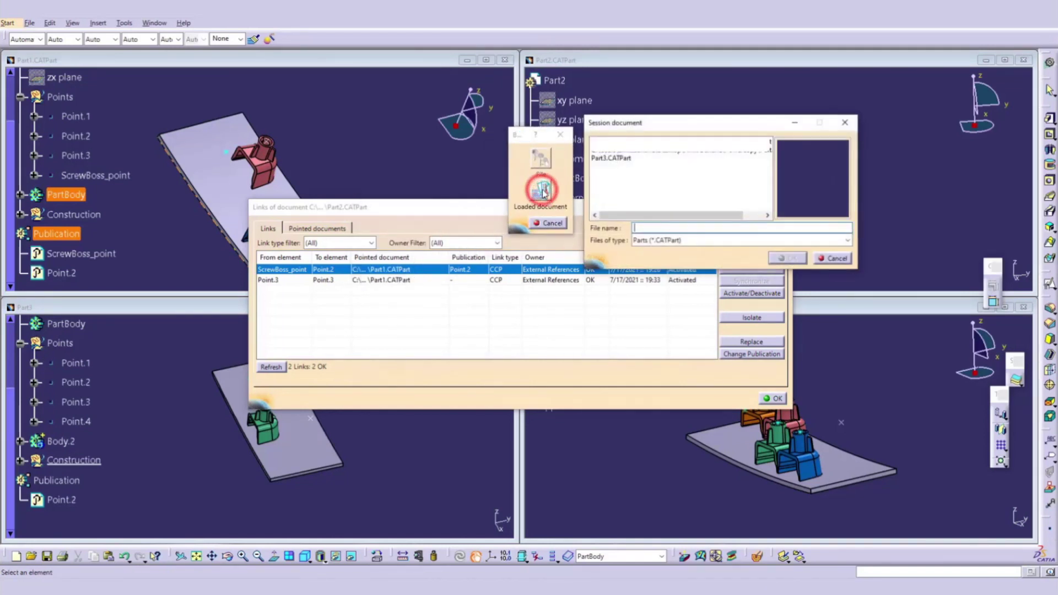
click(610, 159)
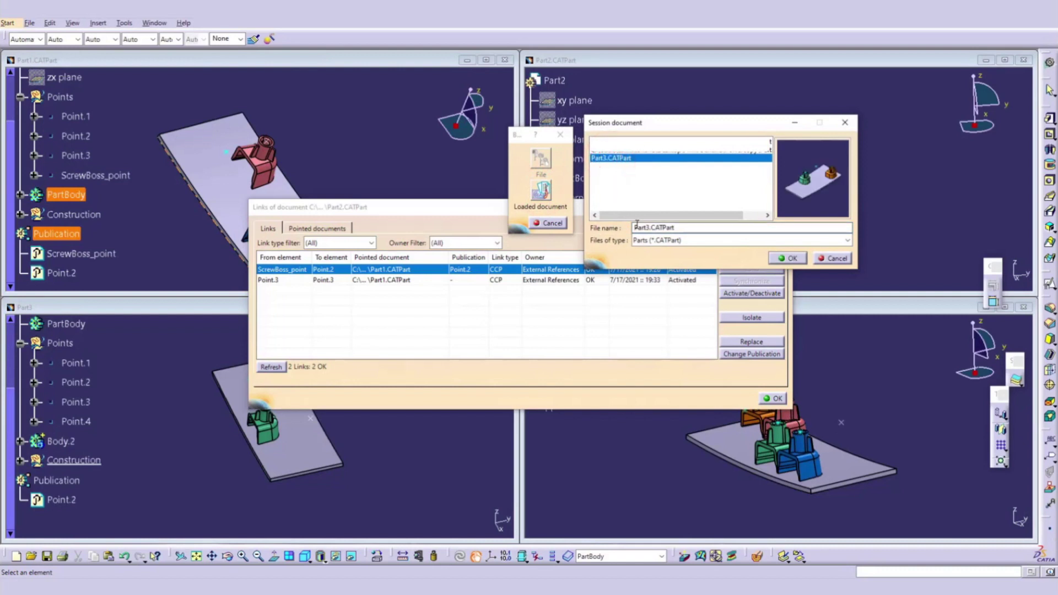
click(786, 258)
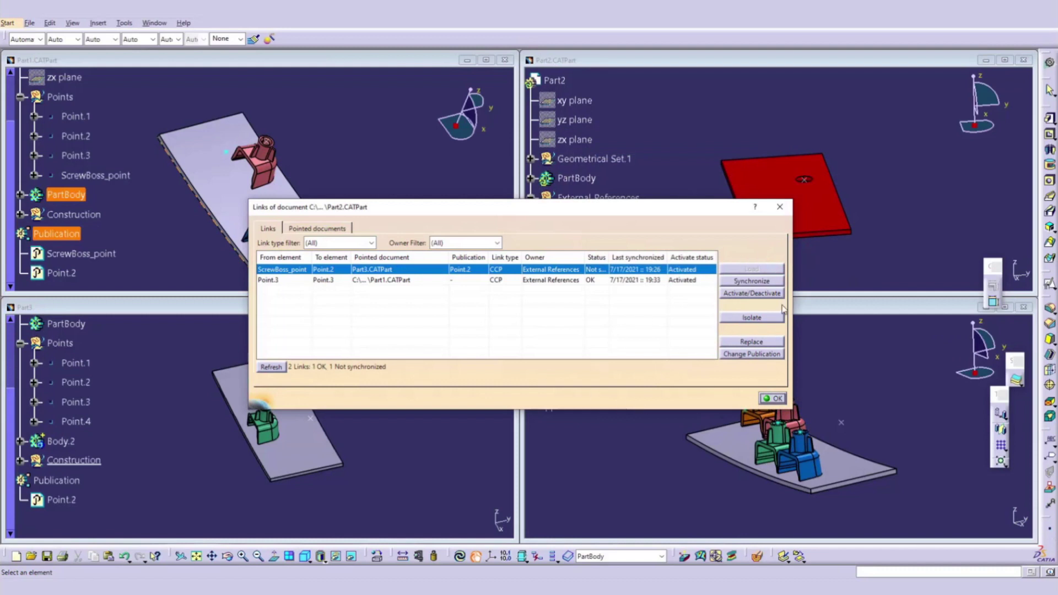
click(544, 279)
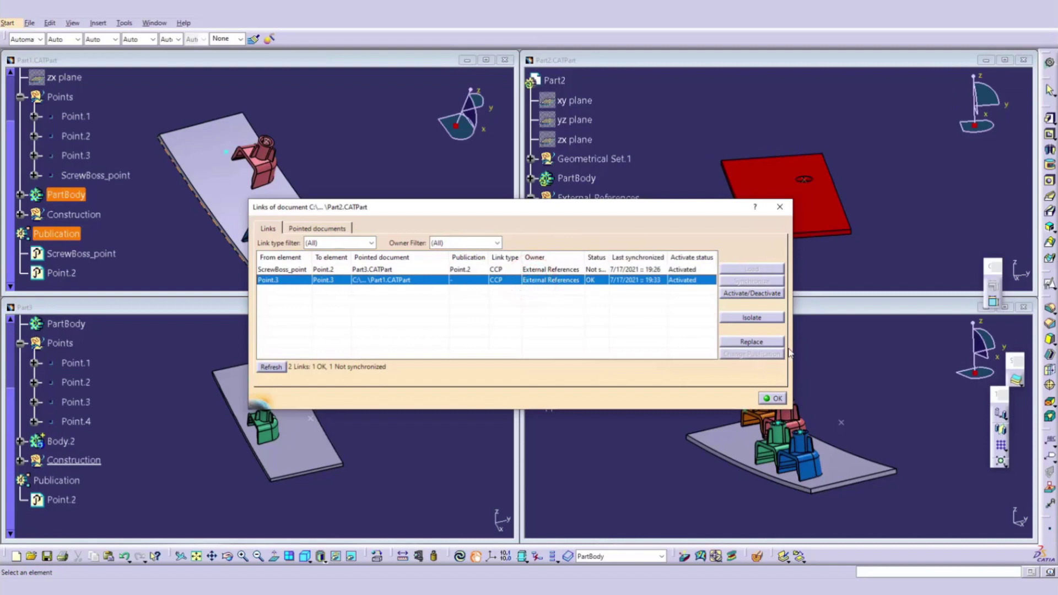
- Try redirecting the Point.3 link to the loaded Part3.CATPart
click(762, 343)
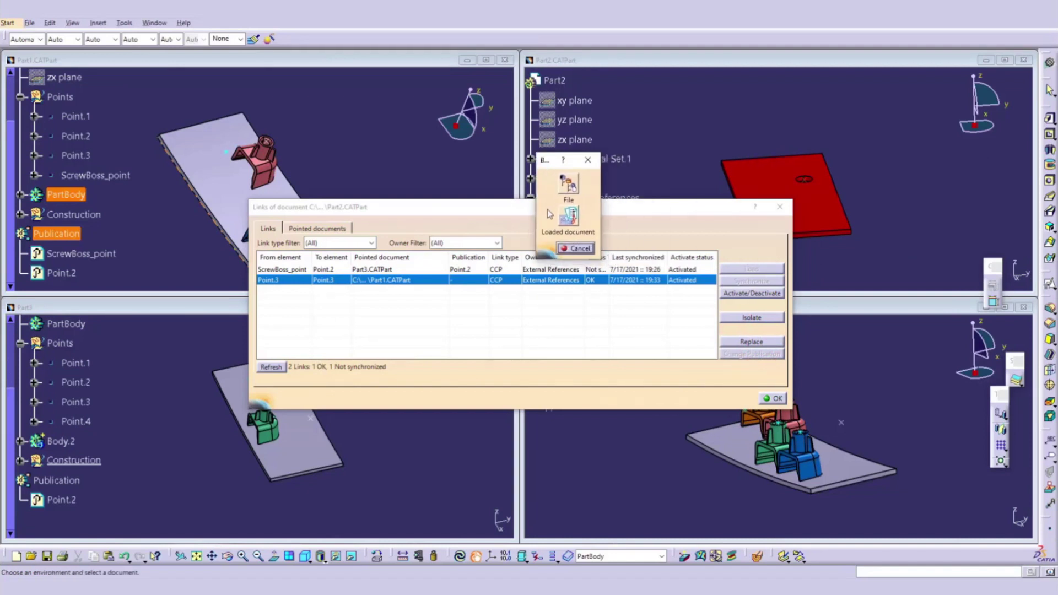
click(567, 215)
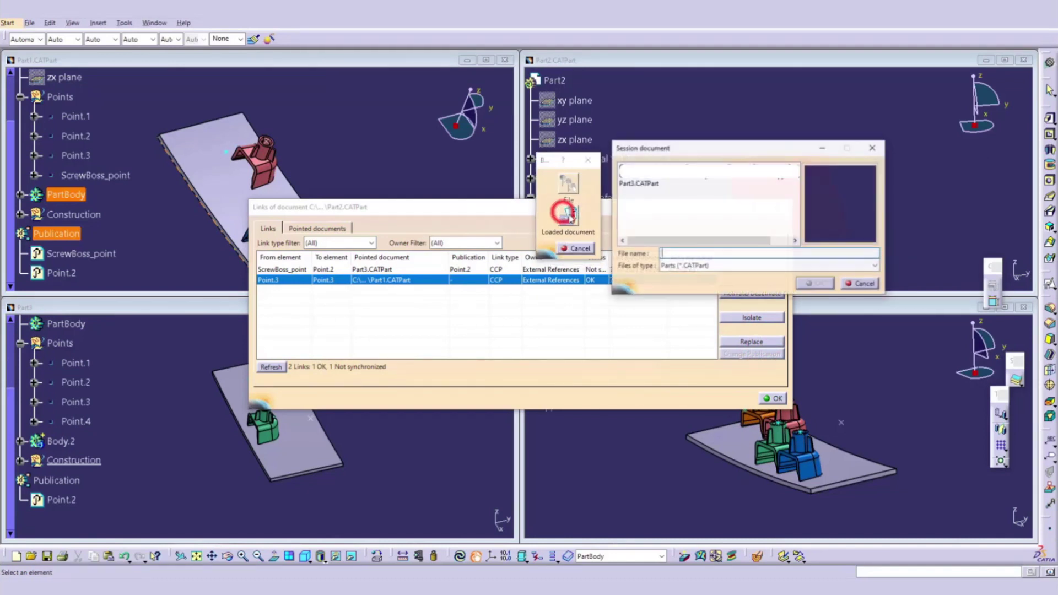
click(640, 185)
click(819, 284)
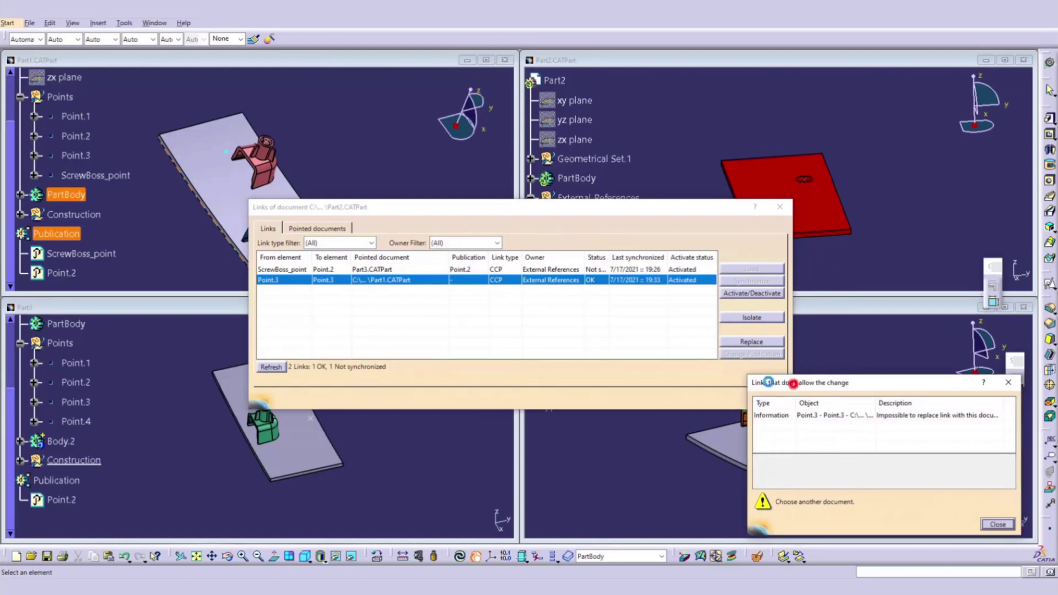
- Dismiss the message that Point.3 can't be replaced and accept the link changes
drag(794, 383, 605, 276)
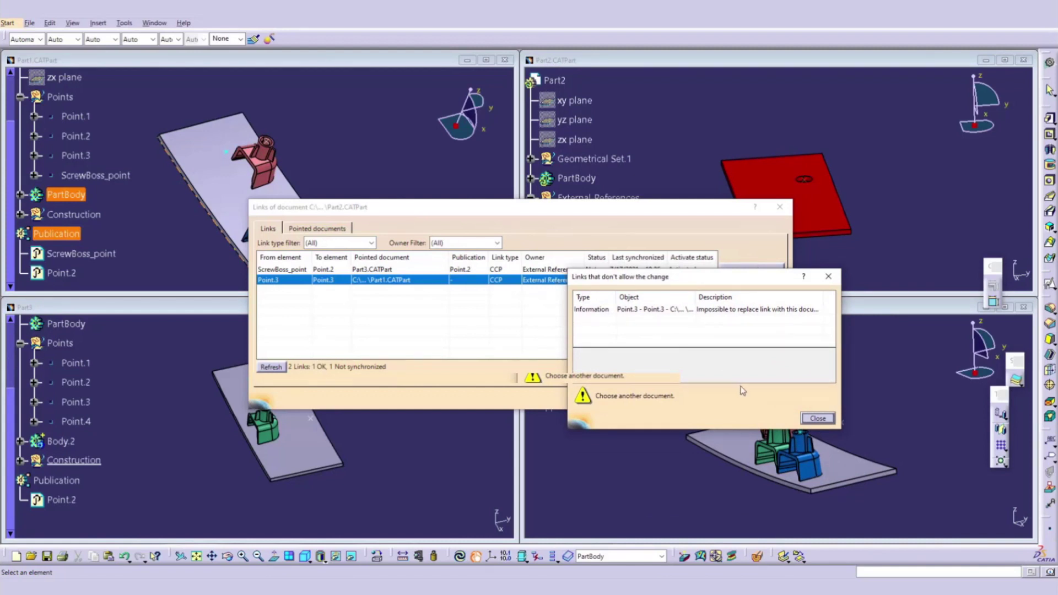
click(818, 419)
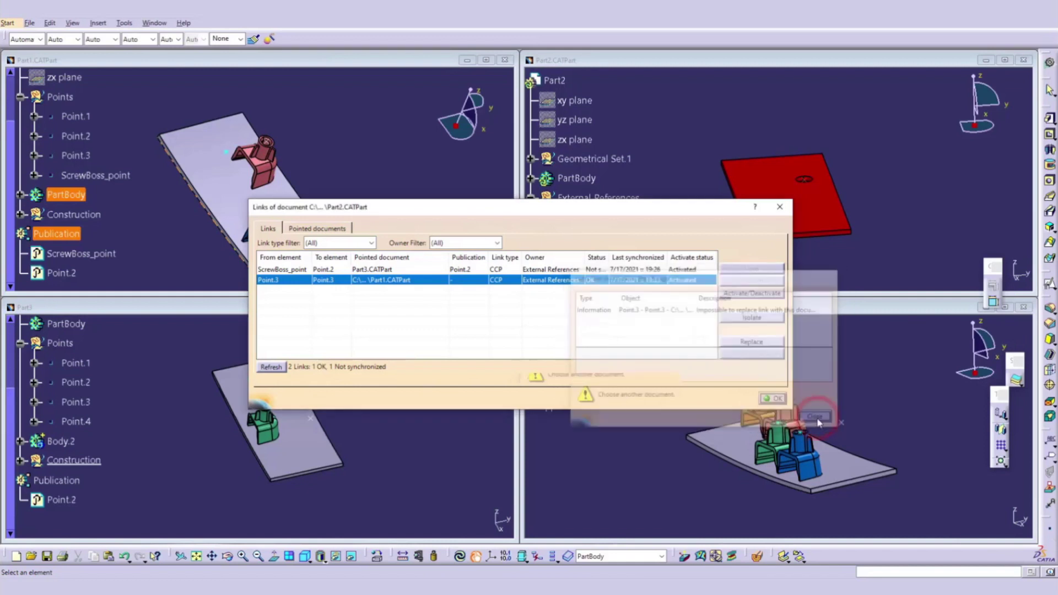
click(773, 398)
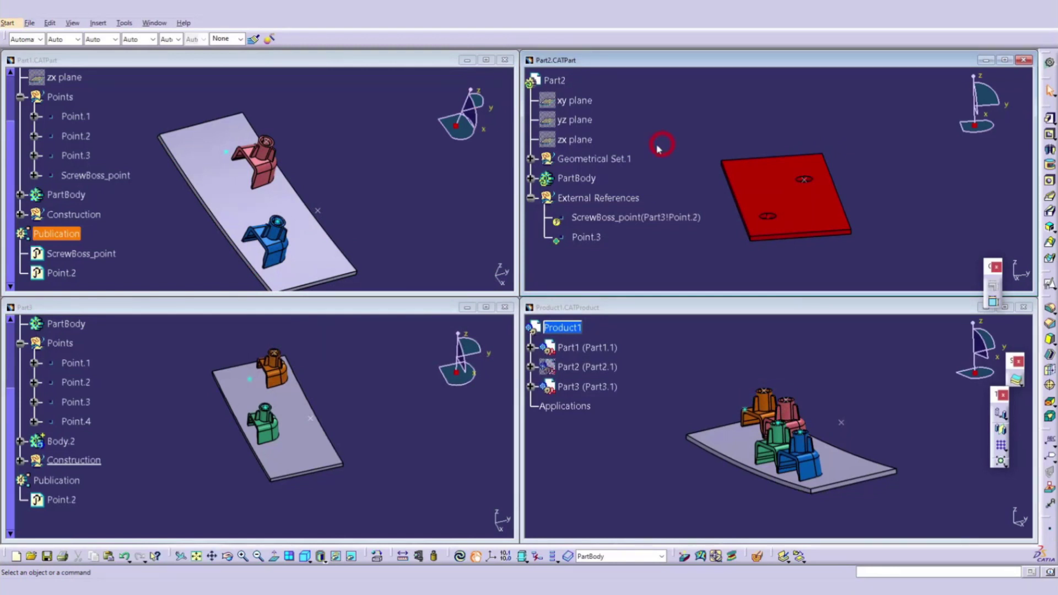
- Locally update Part2, show Part2.1 and hide Part1.1 in the assembly
right_click(553, 79)
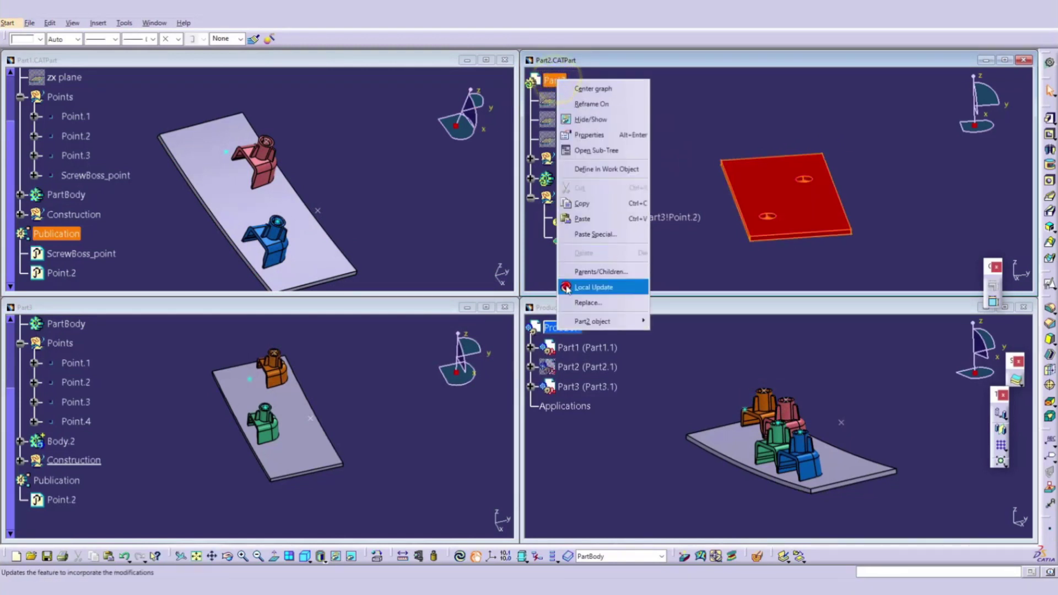
click(566, 287)
click(584, 367)
right_click(592, 368)
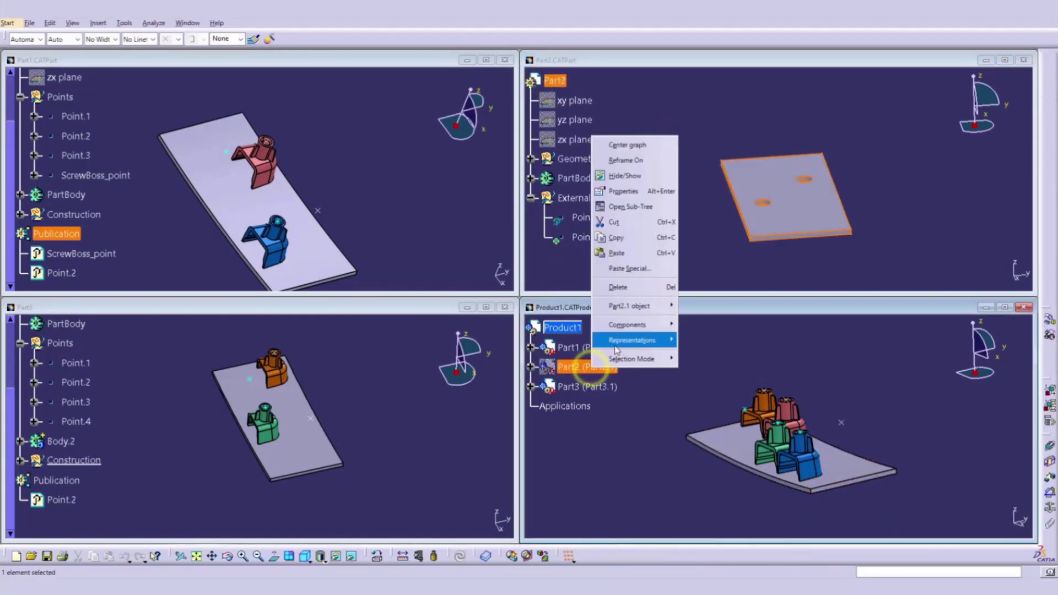
click(623, 177)
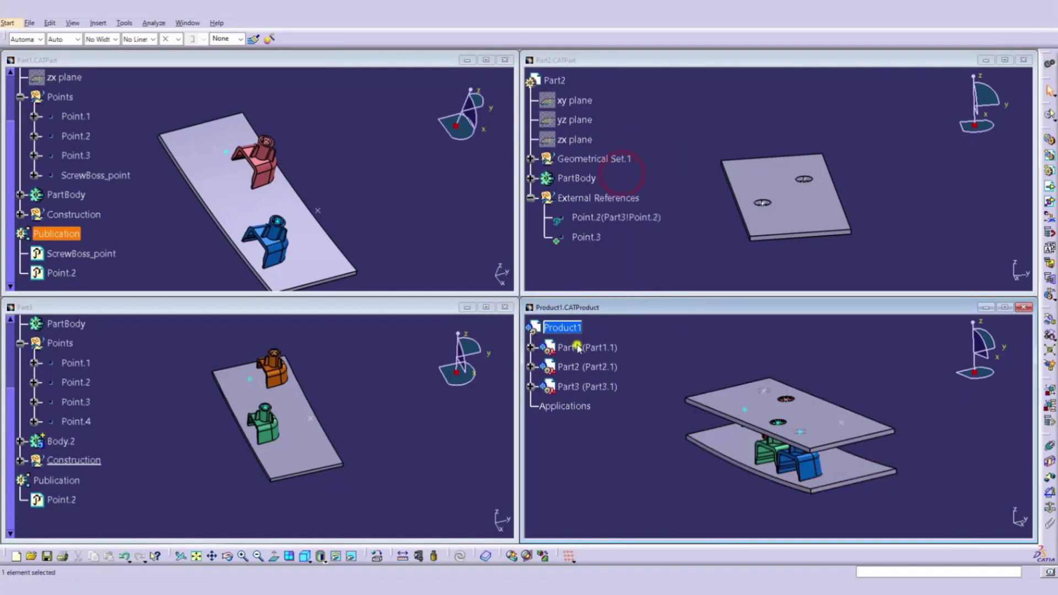
right_click(577, 347)
click(619, 384)
click(926, 401)
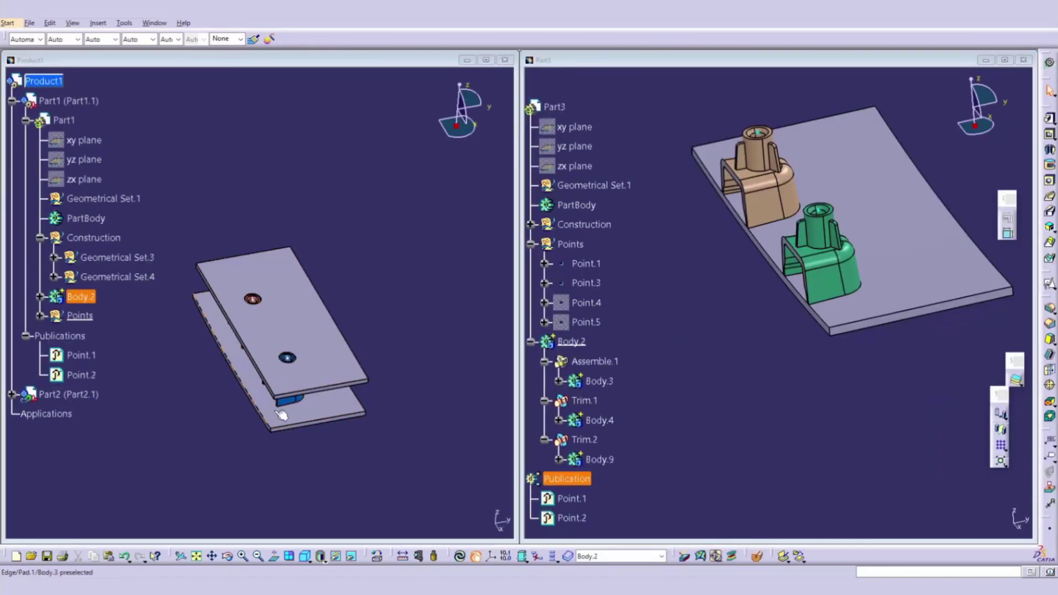
- Rotate the assembly, select Part1's published Point.2, then select the Part3 root
middle_drag(325, 444, 328, 440)
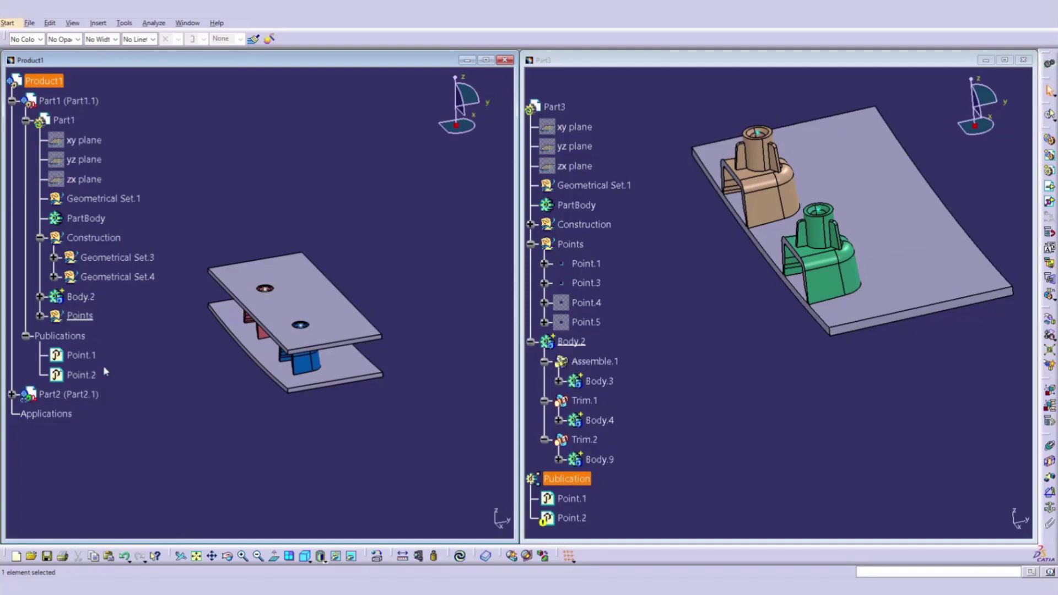
click(82, 374)
click(550, 106)
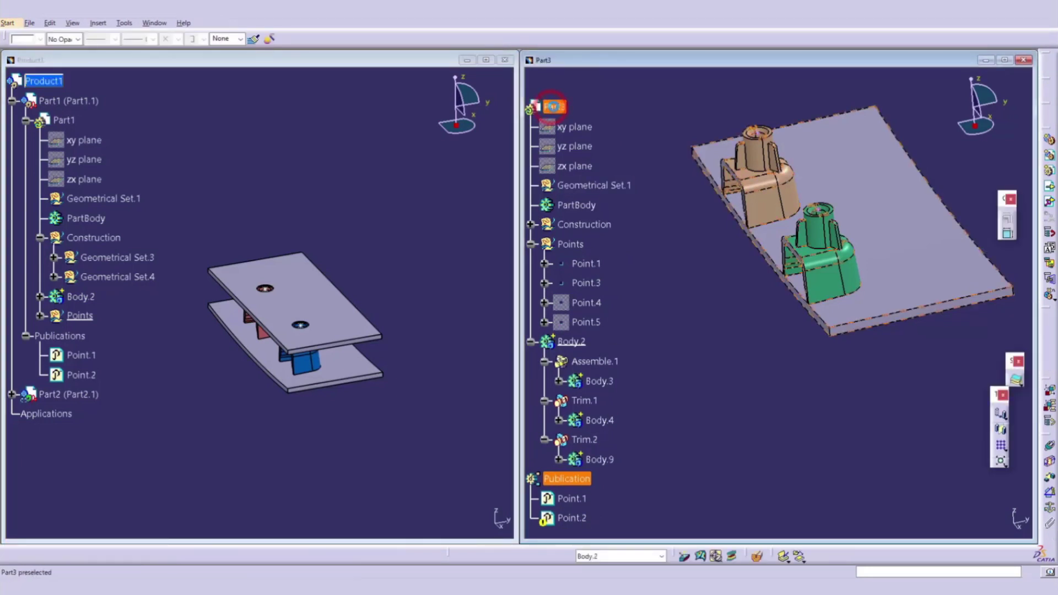
- Assign Part3's Point.3 to the Point.2 publication, accepting its rename to Point.2
click(124, 23)
click(152, 305)
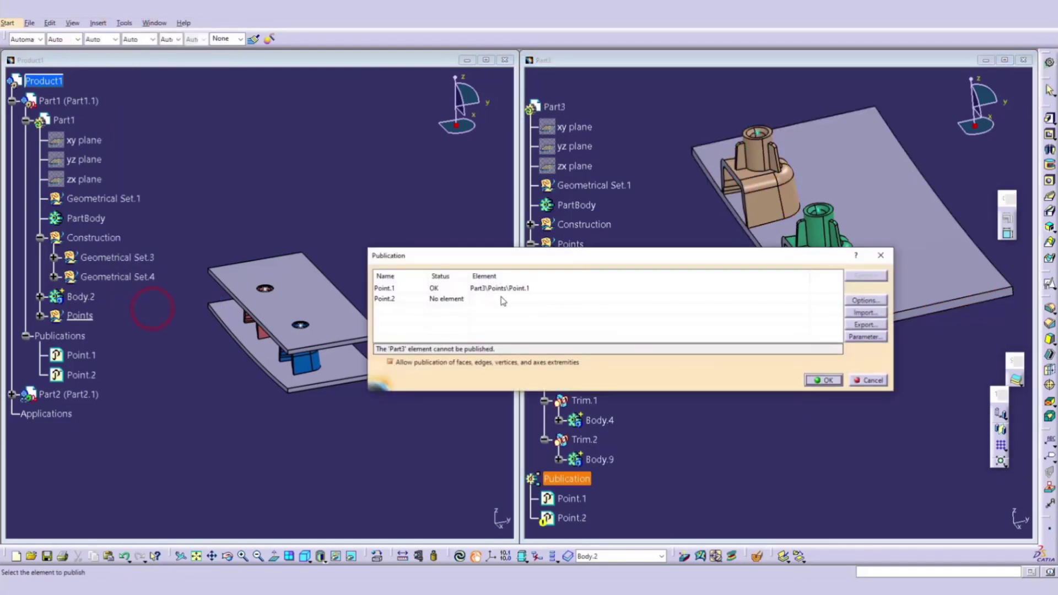
click(408, 299)
drag(535, 257, 815, 368)
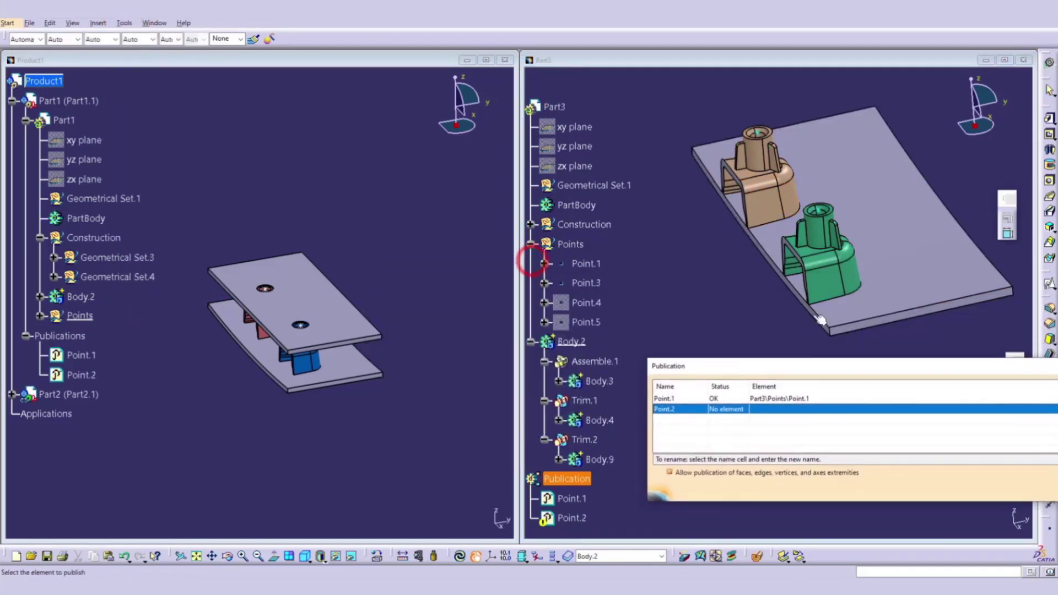
click(826, 213)
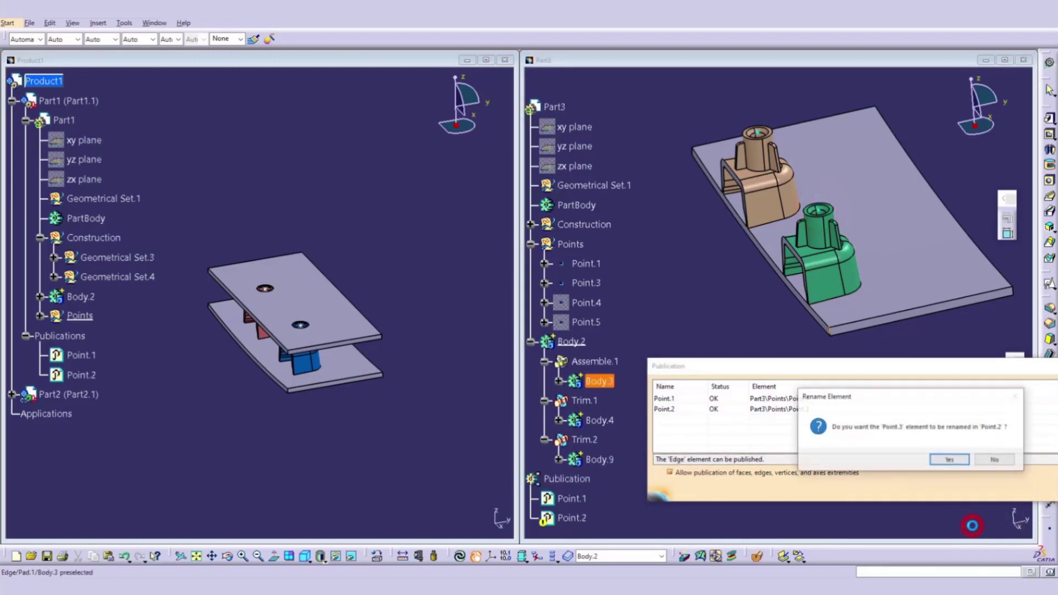
click(949, 459)
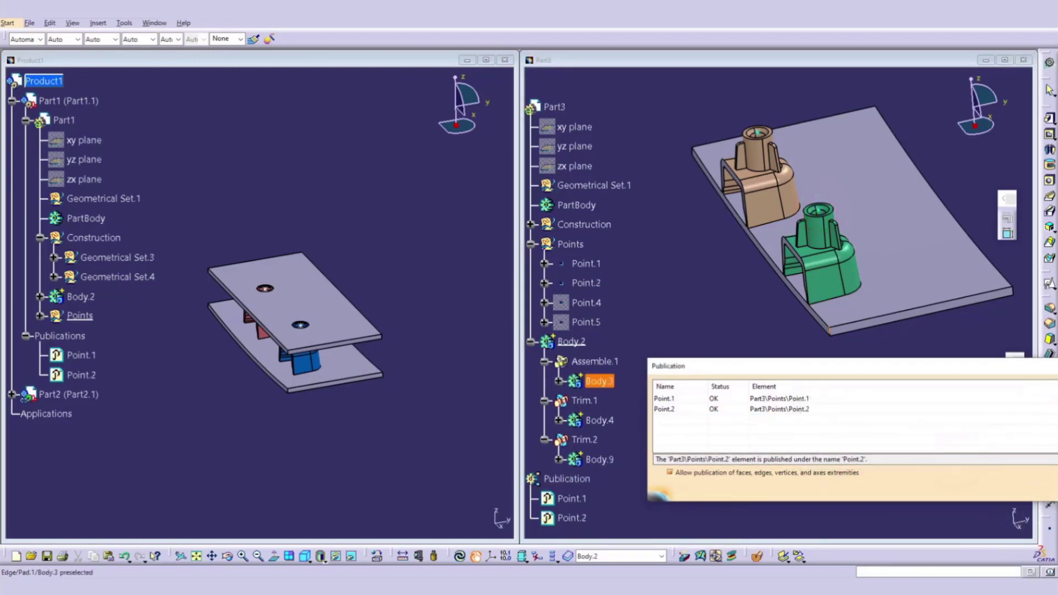
key(Return)
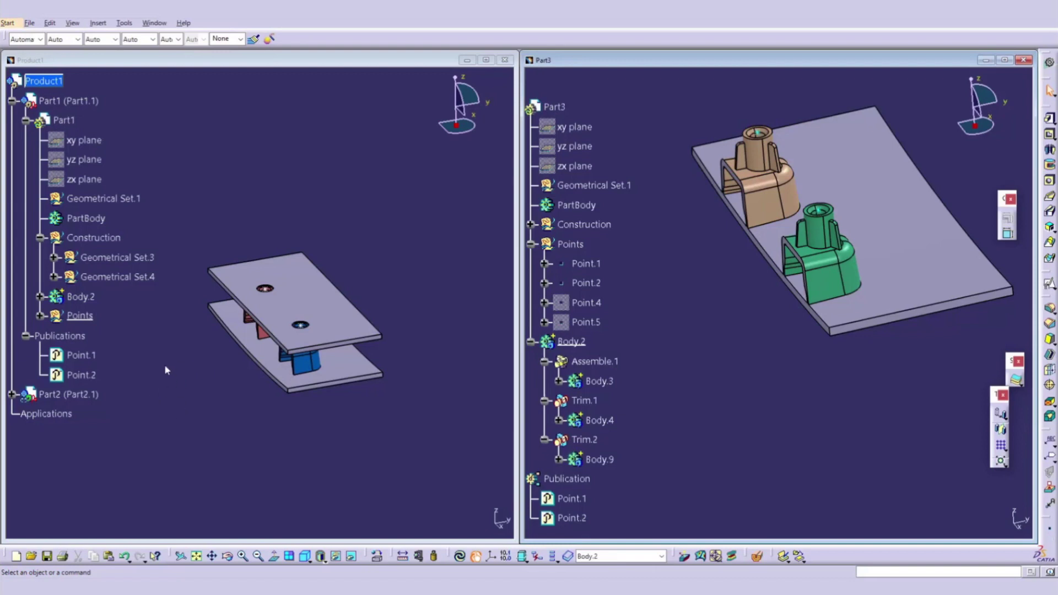
- Replace the Part1.1 component with the loaded Part3.CATPart
click(52, 81)
right_click(60, 102)
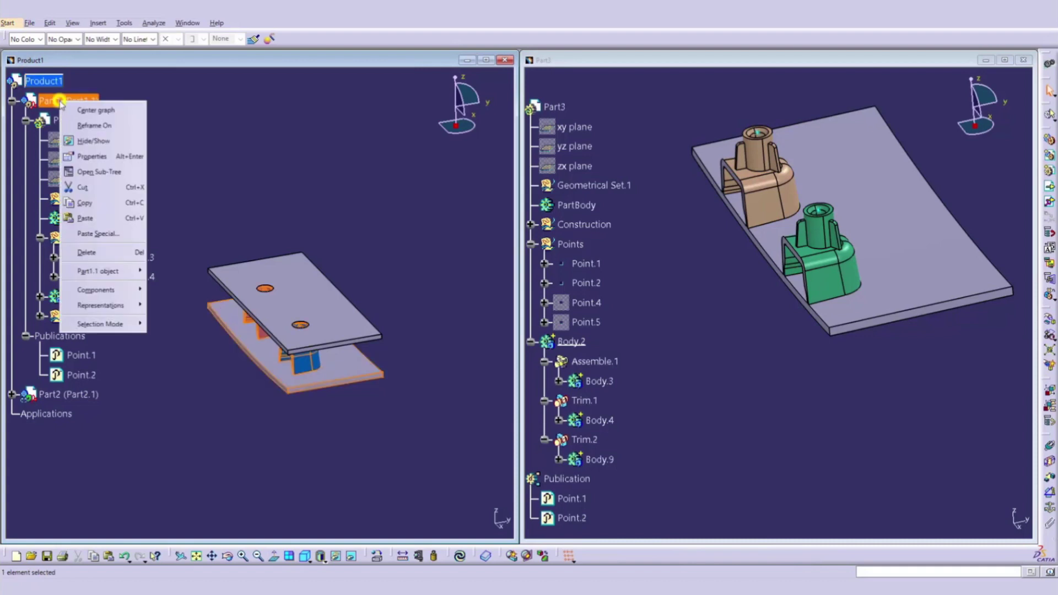
mouse_move(137, 296)
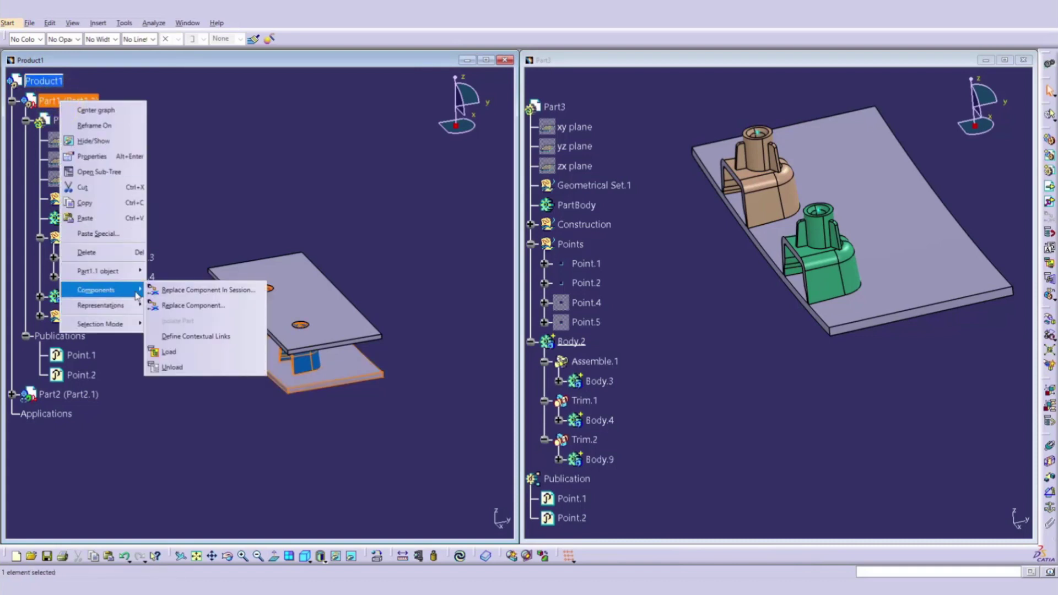
click(184, 306)
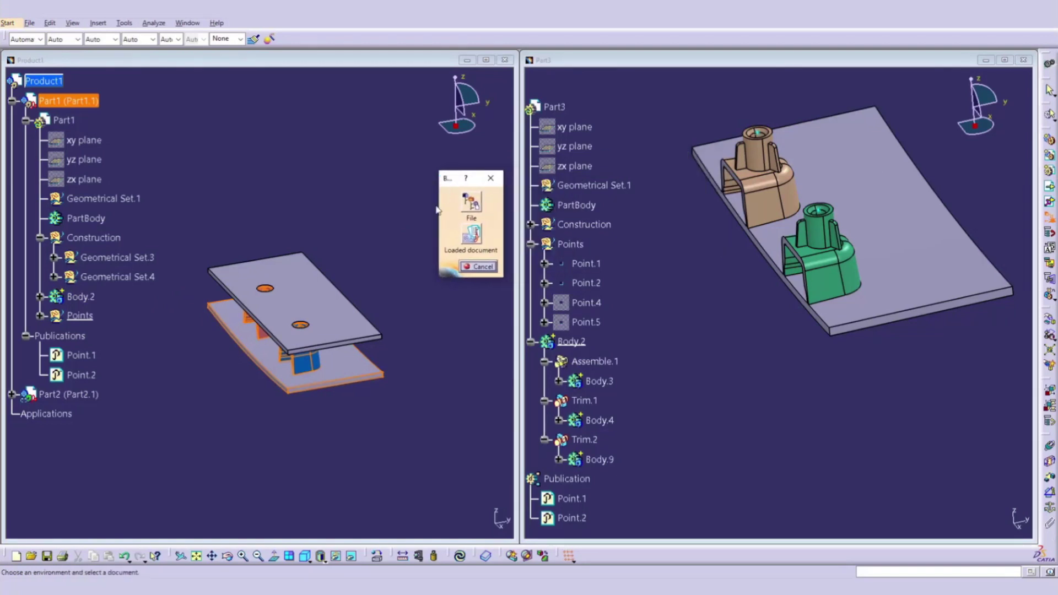
click(470, 234)
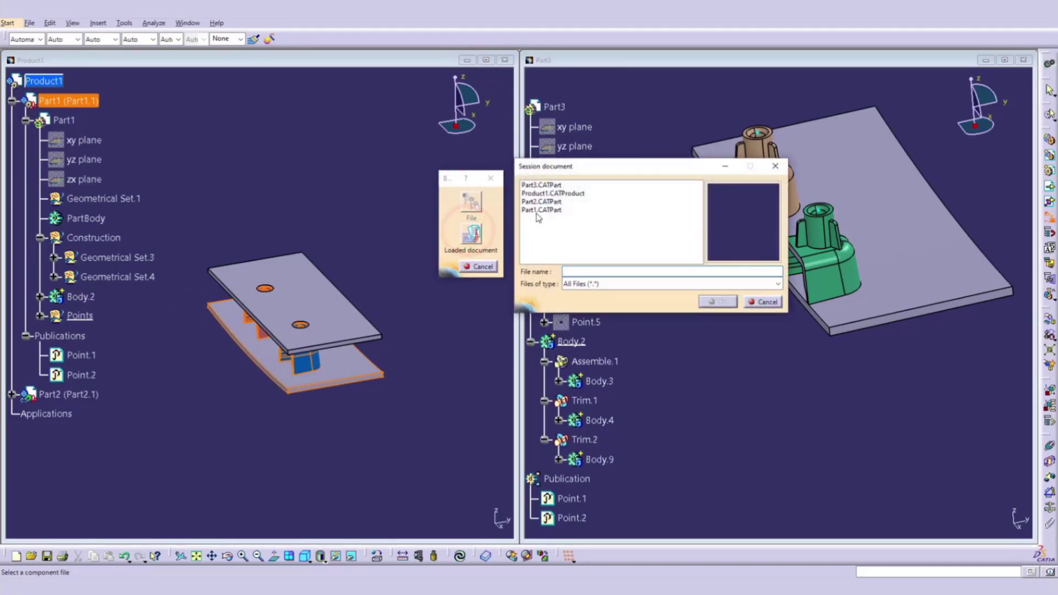
click(542, 186)
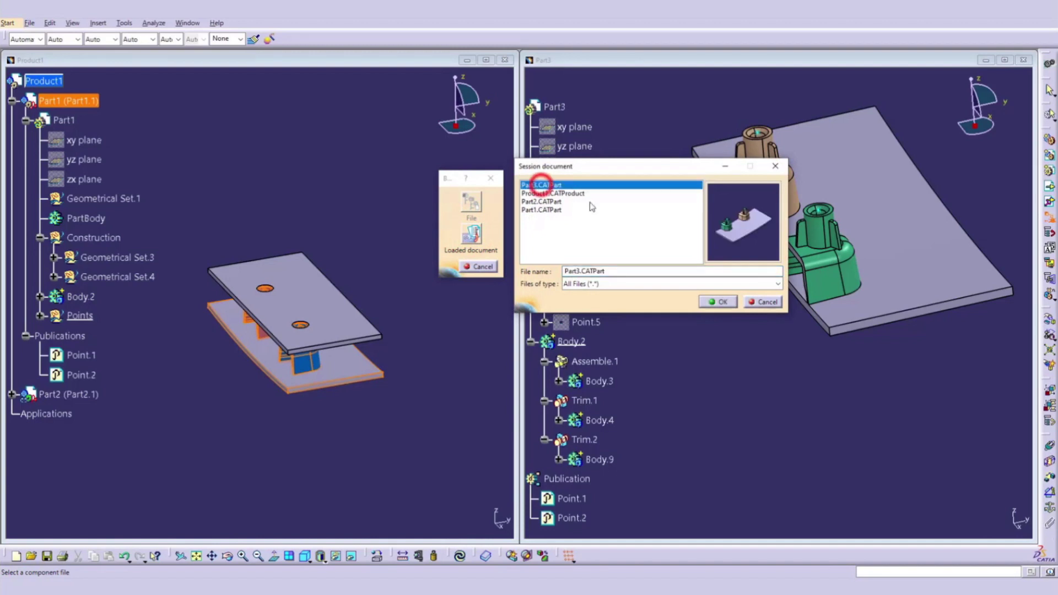
click(718, 302)
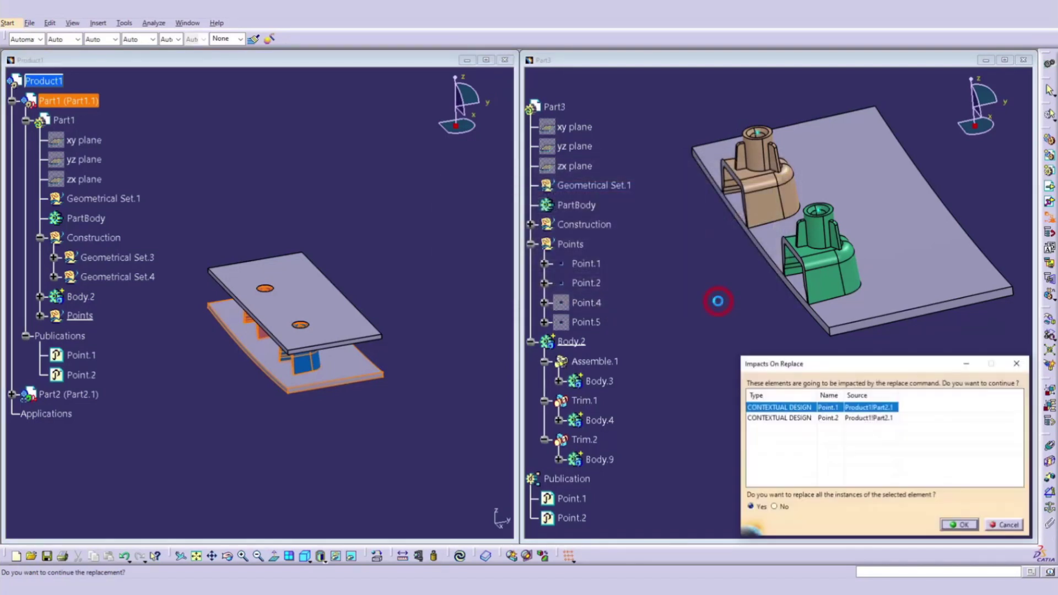